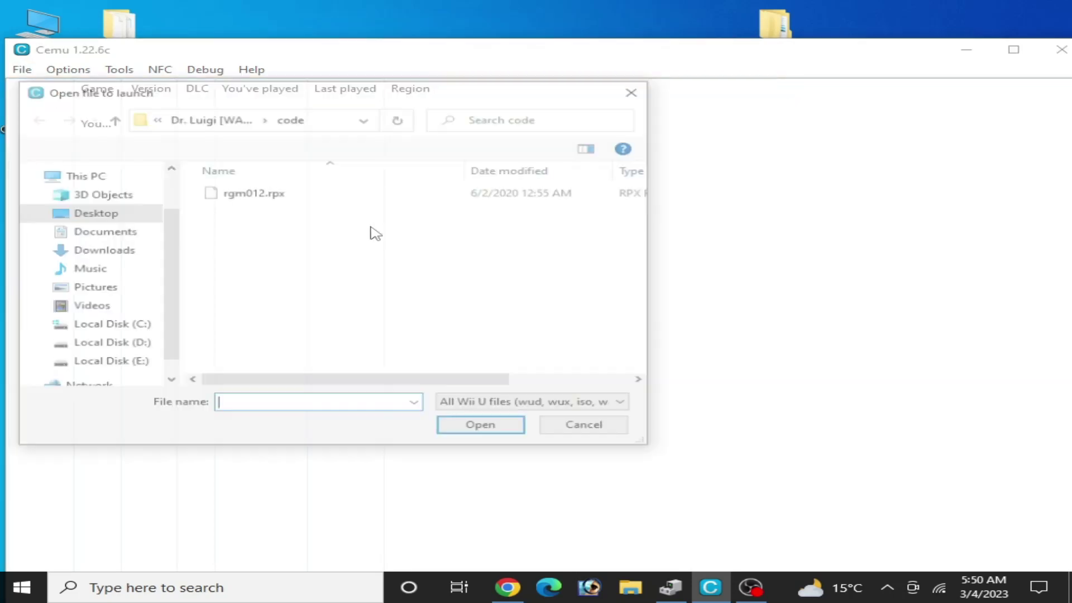
Launch the rgm012.rpx game file from the code folder inside the Dr. Luigi game folder
left_click(227, 119)
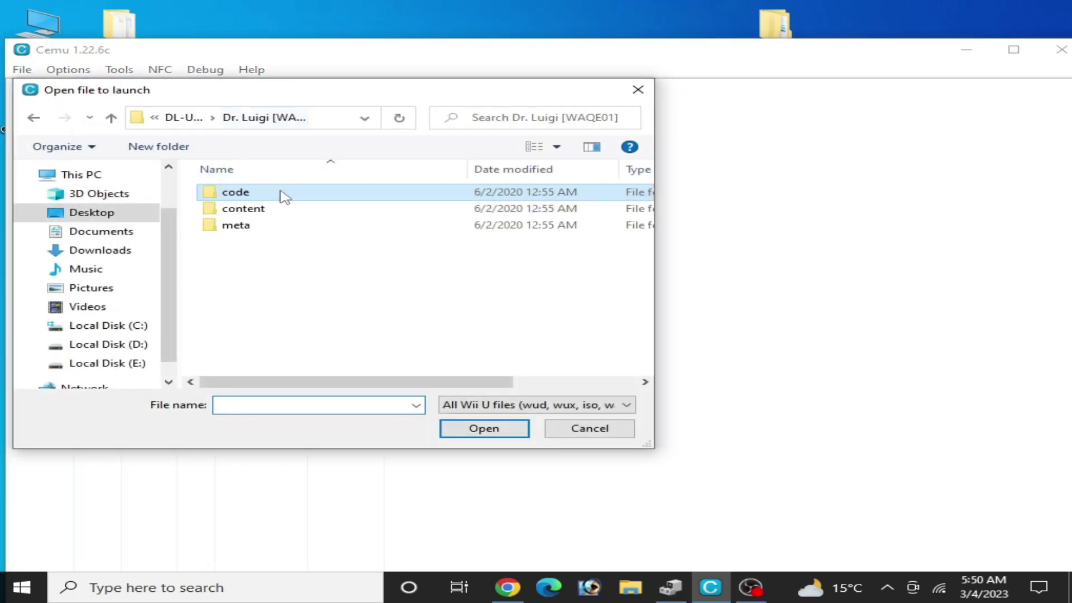
double_click(282, 193)
double_click(258, 192)
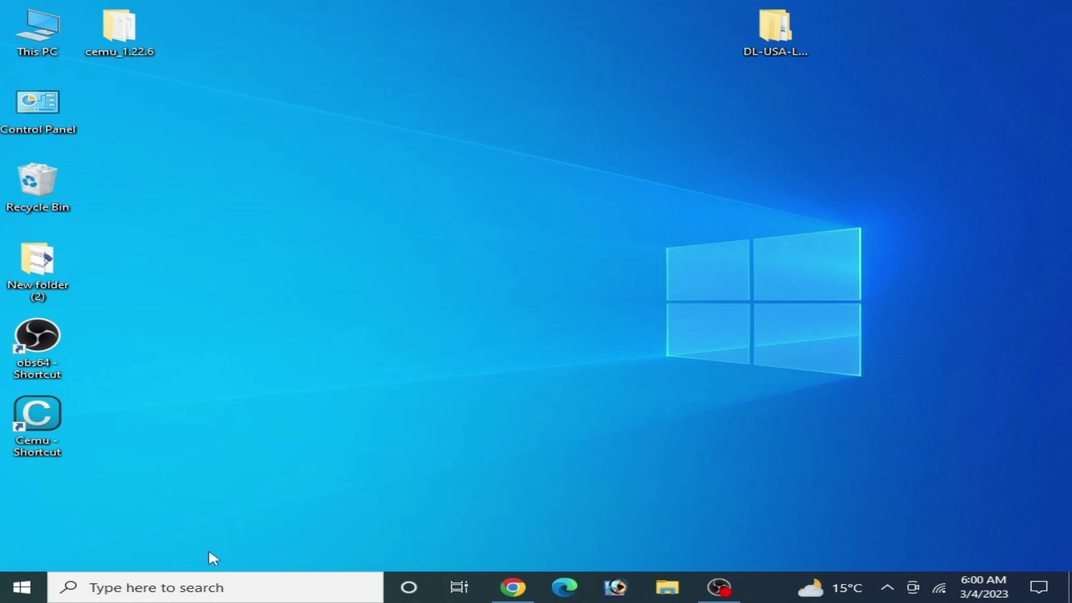
Find and open Device Manager, then expand the display adapters and select the NVIDIA GeForce GTX 750
left_click(184, 586)
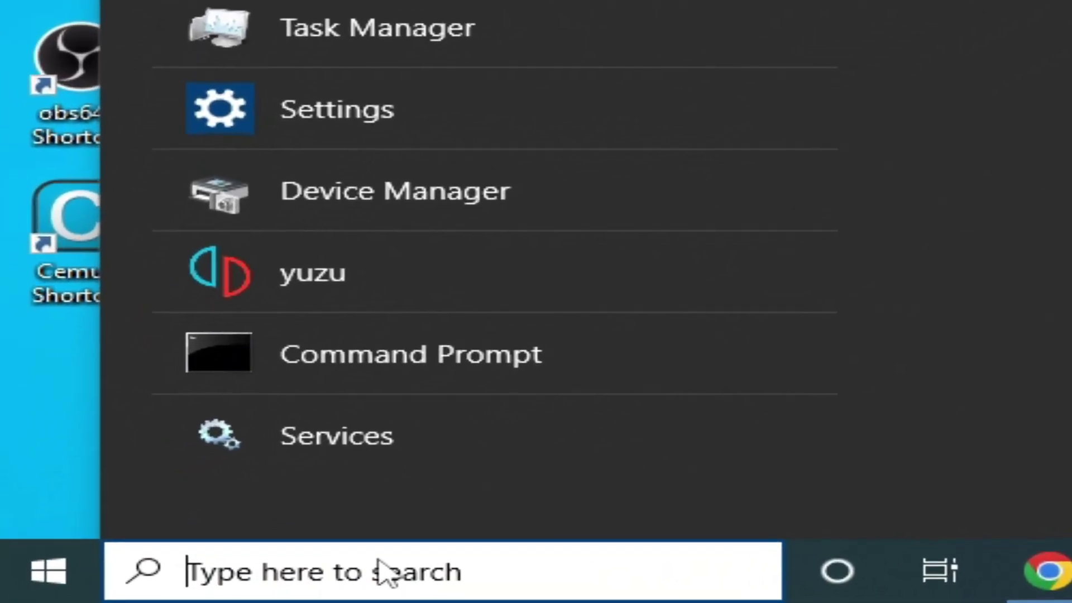
type("device manager")
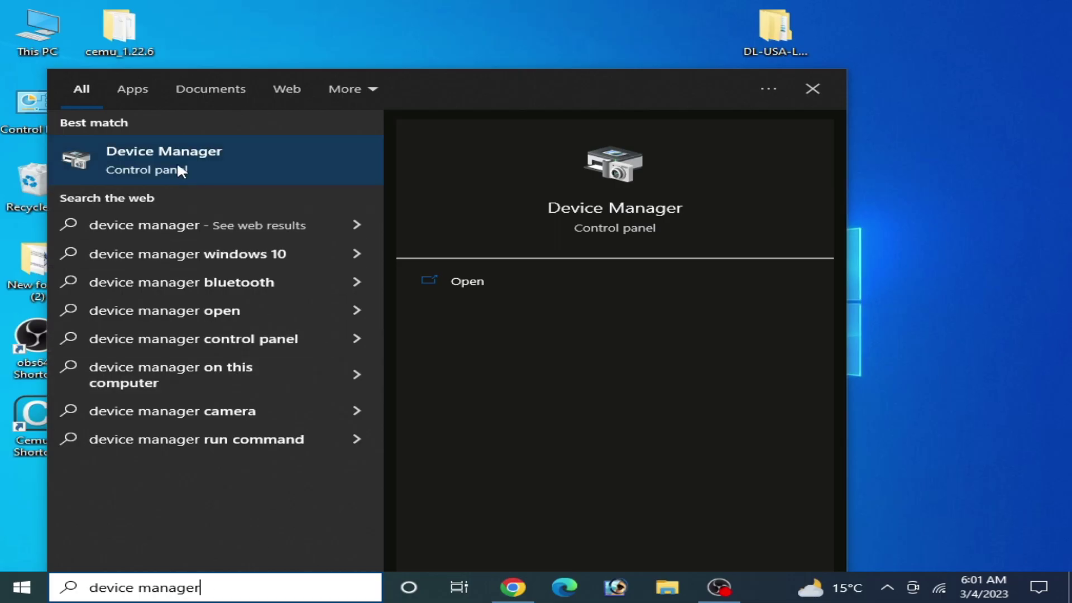
left_click(179, 163)
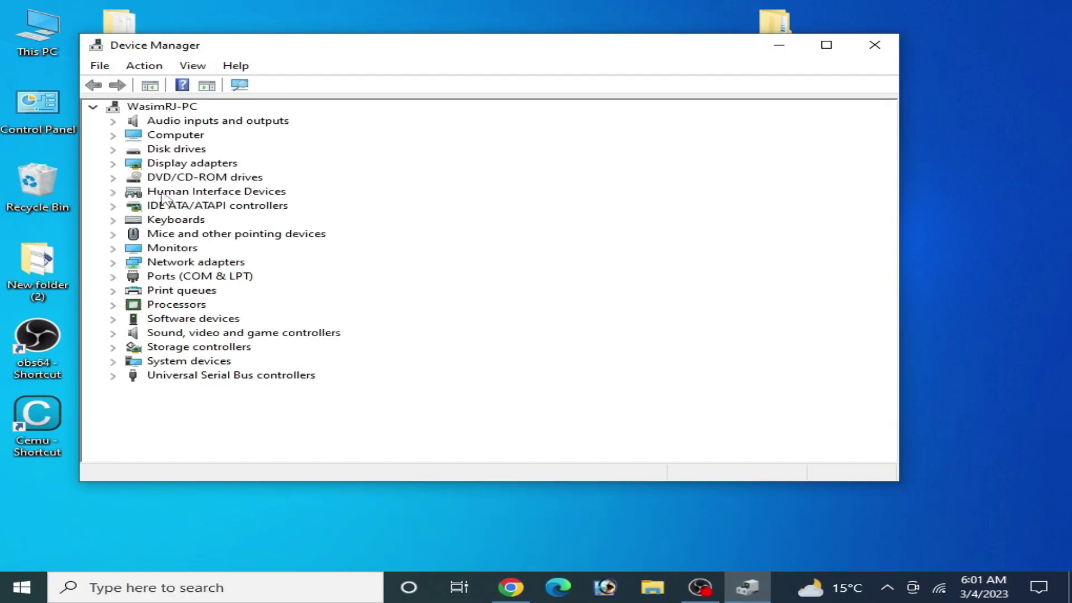
left_click(112, 164)
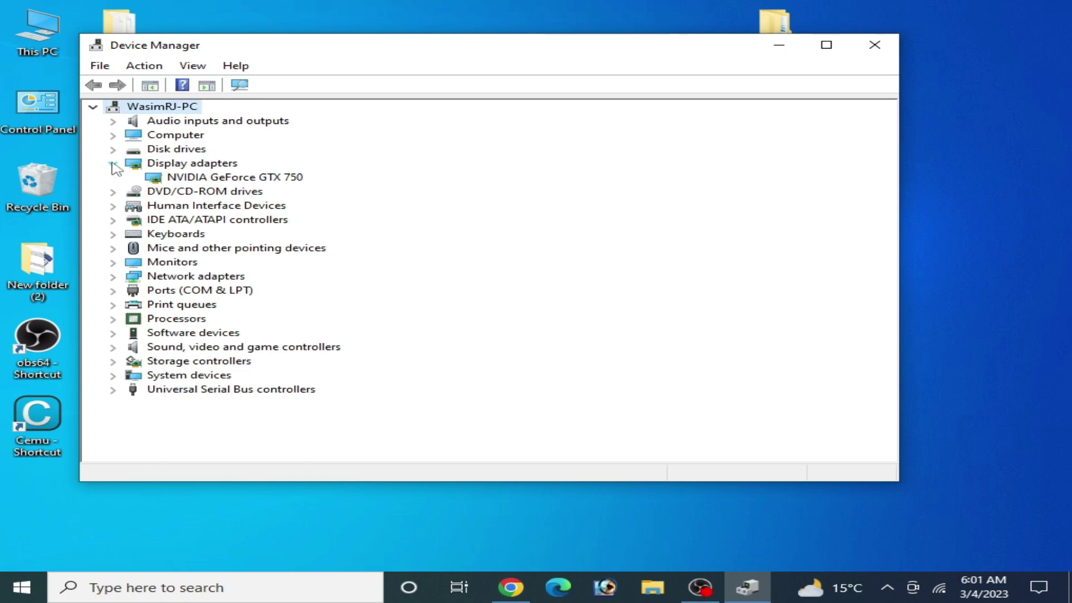
left_click(230, 177)
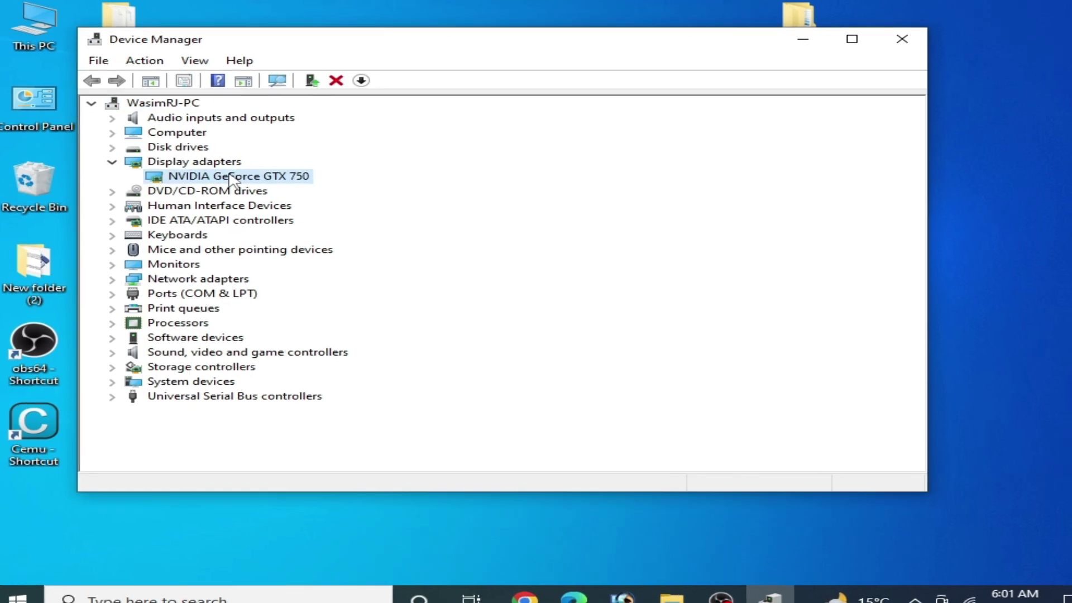
Open the properties of the NVIDIA GeForce GTX 750 and view its driver information
right_click(209, 173)
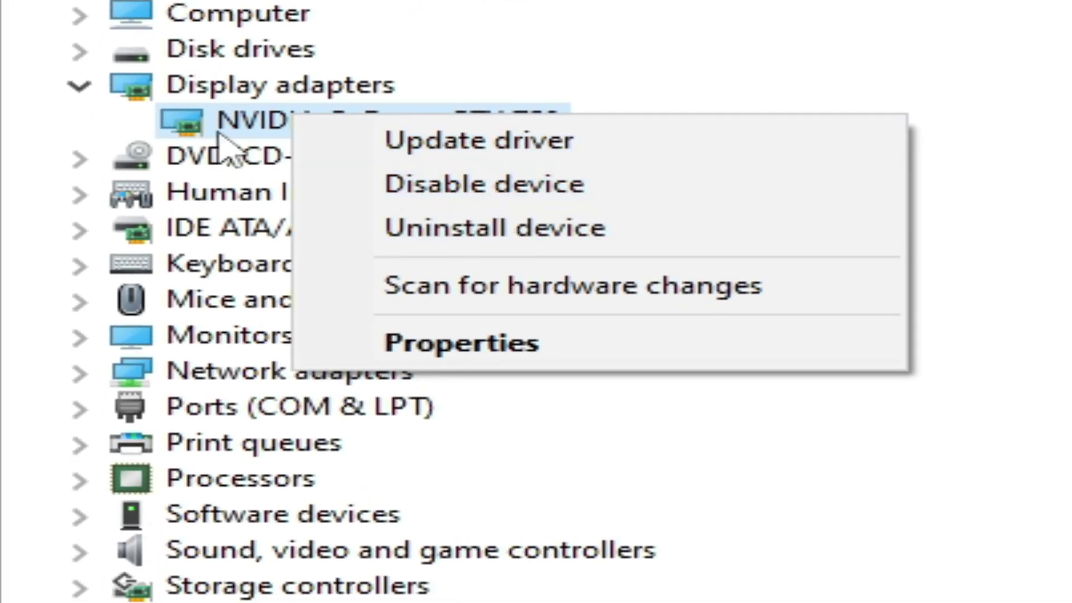
left_click(246, 124)
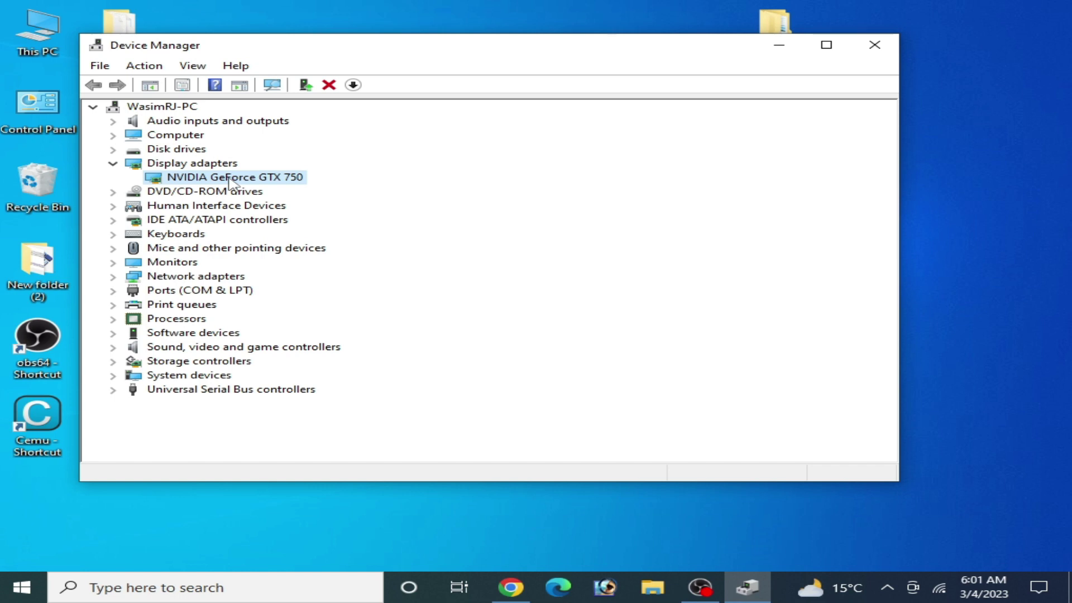
right_click(232, 184)
left_click(284, 267)
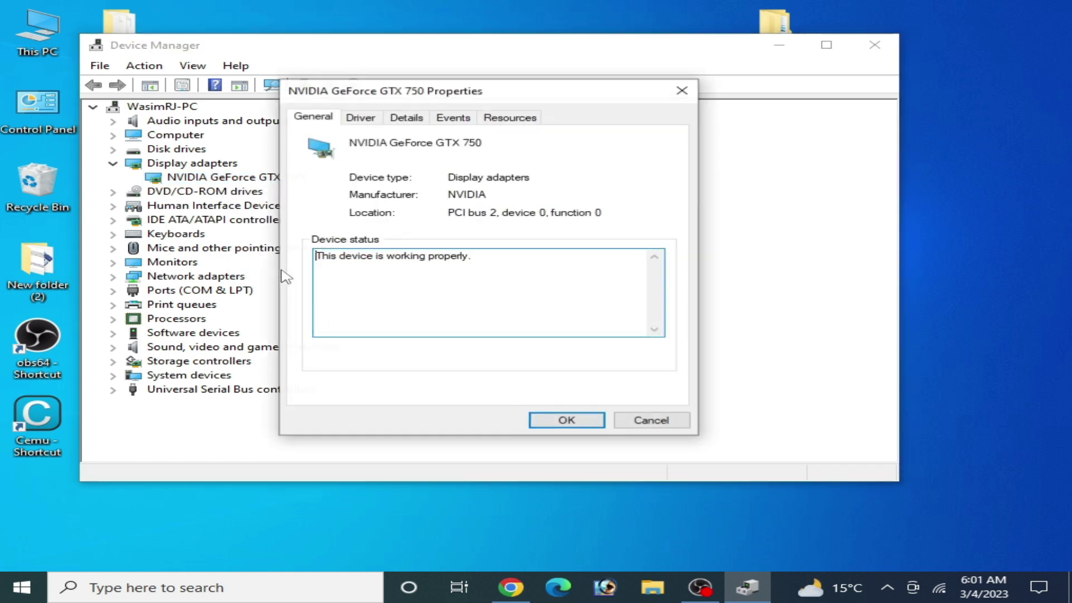
left_click(363, 119)
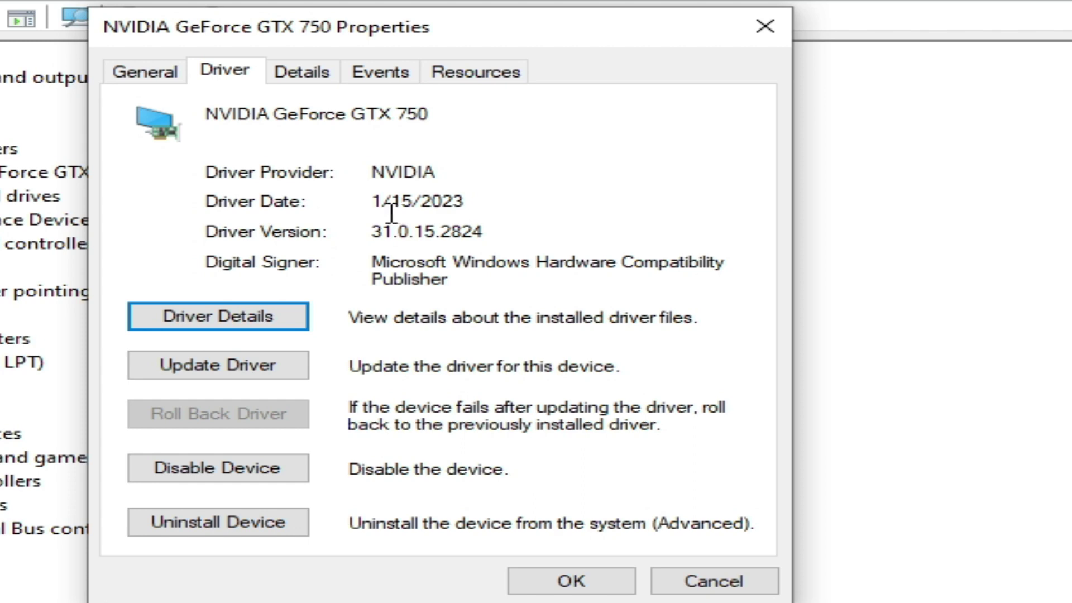
Copy the graphics card's device description from its property details and close the properties
left_click(300, 81)
right_click(329, 267)
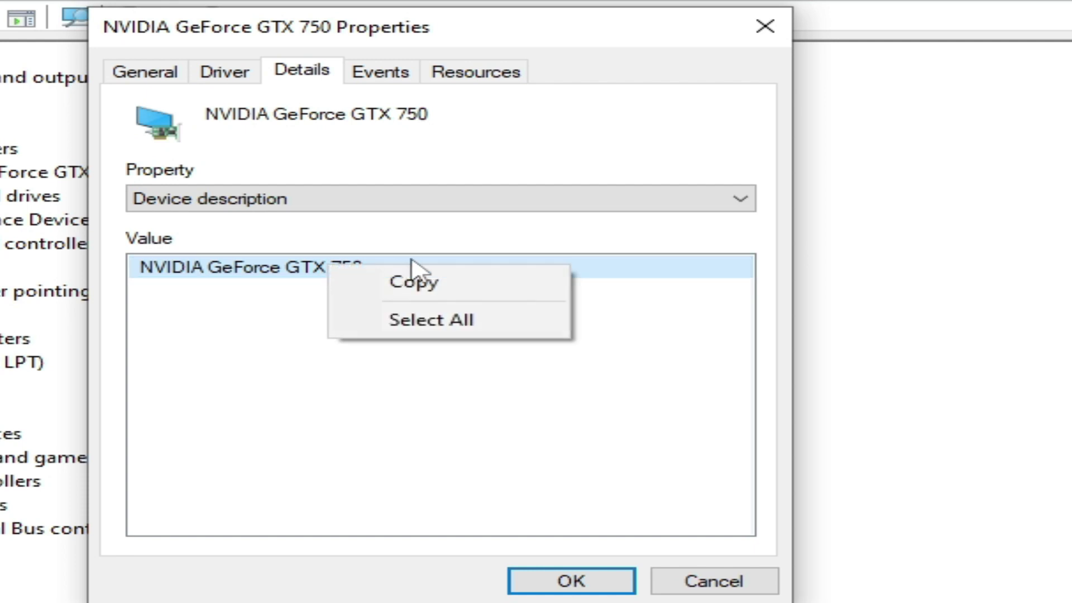
left_click(414, 285)
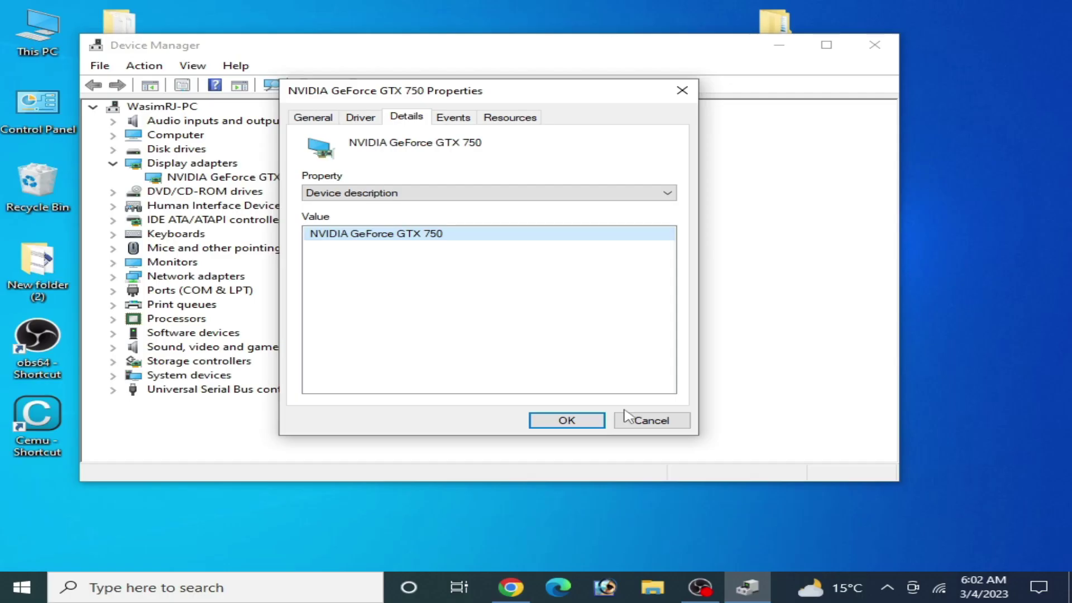
left_click(715, 581)
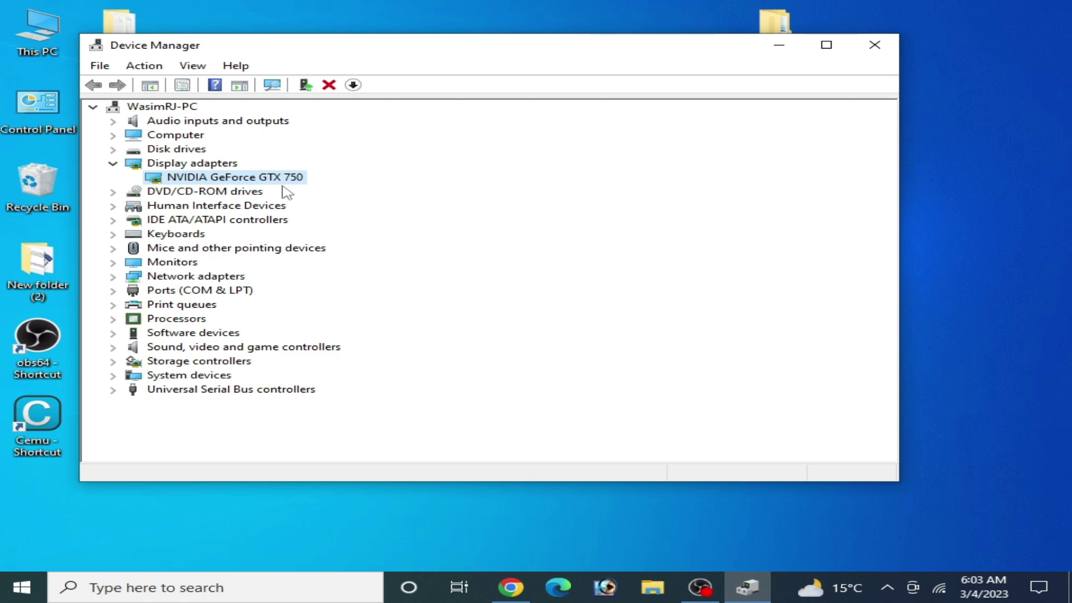
In NVIDIA Control Panel, set the PhysX processor to NVIDIA GeForce GTX 750, apply it and close the window
right_click(1029, 306)
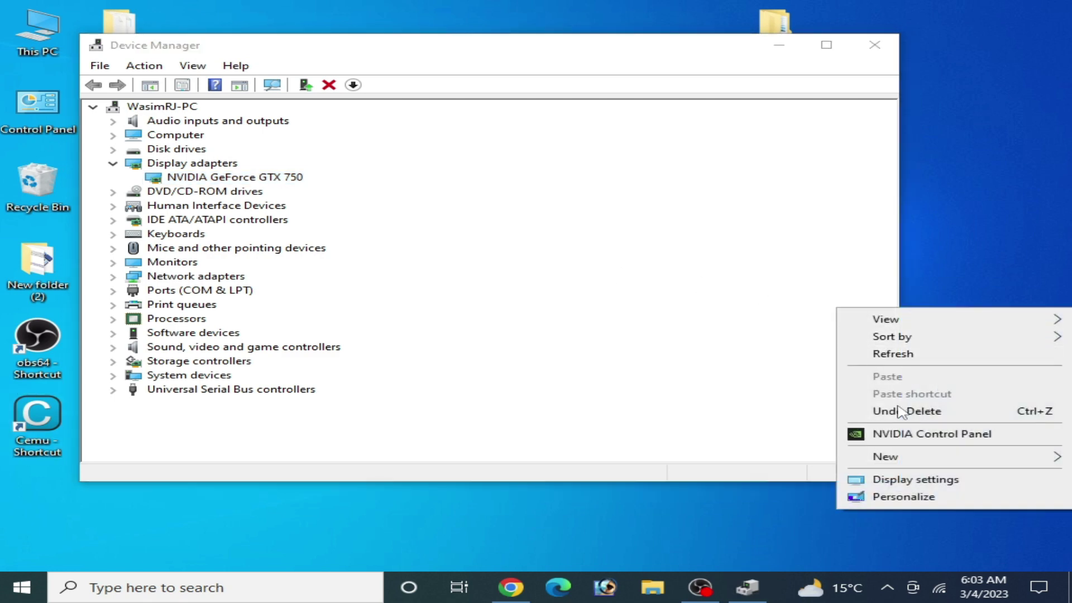
left_click(928, 439)
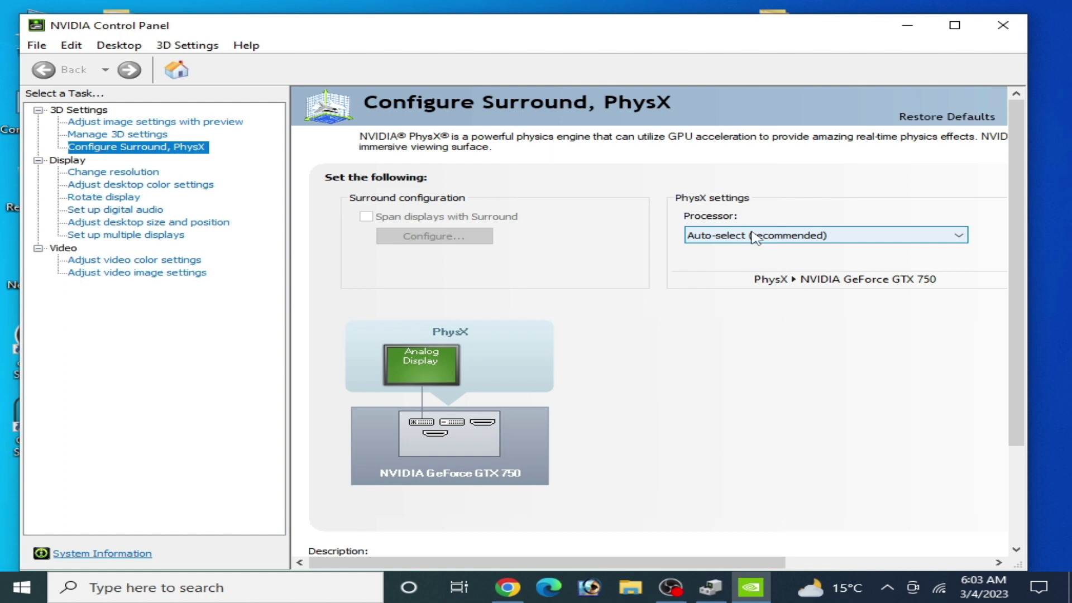
left_click(784, 239)
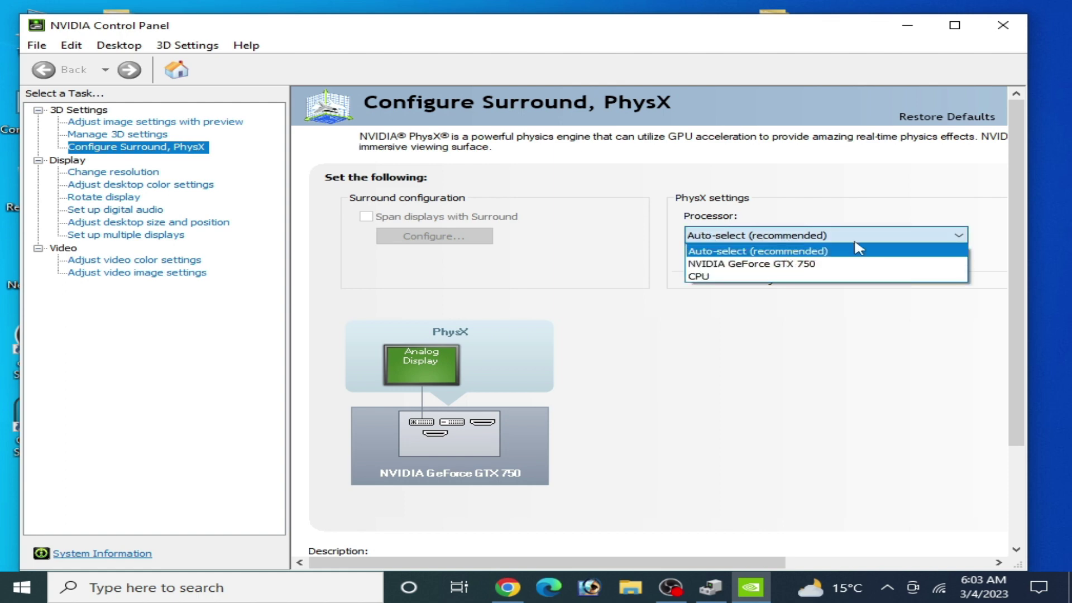
left_click(743, 266)
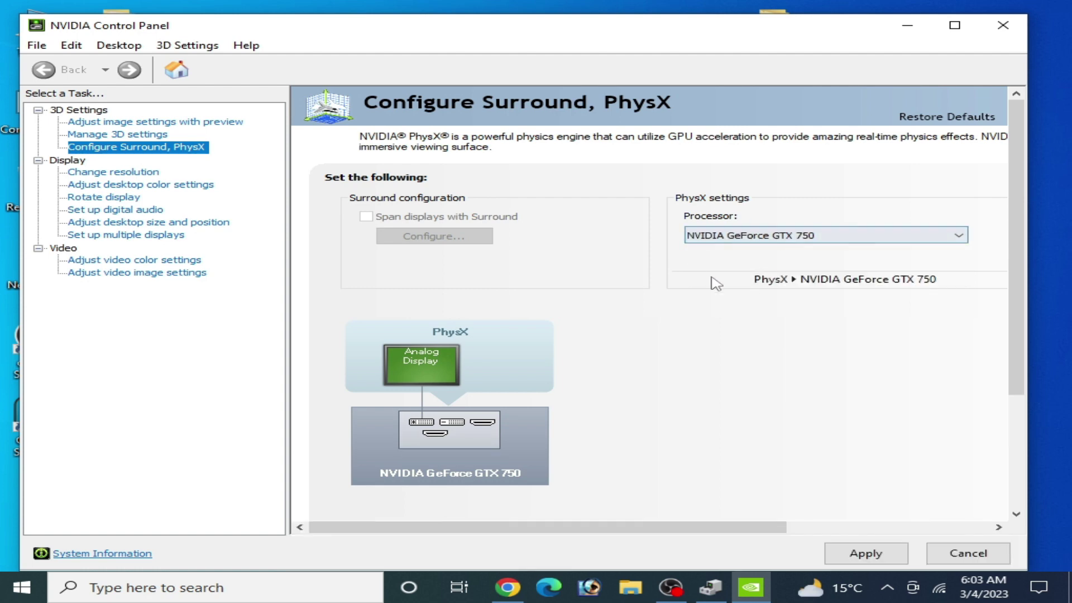
left_click(867, 555)
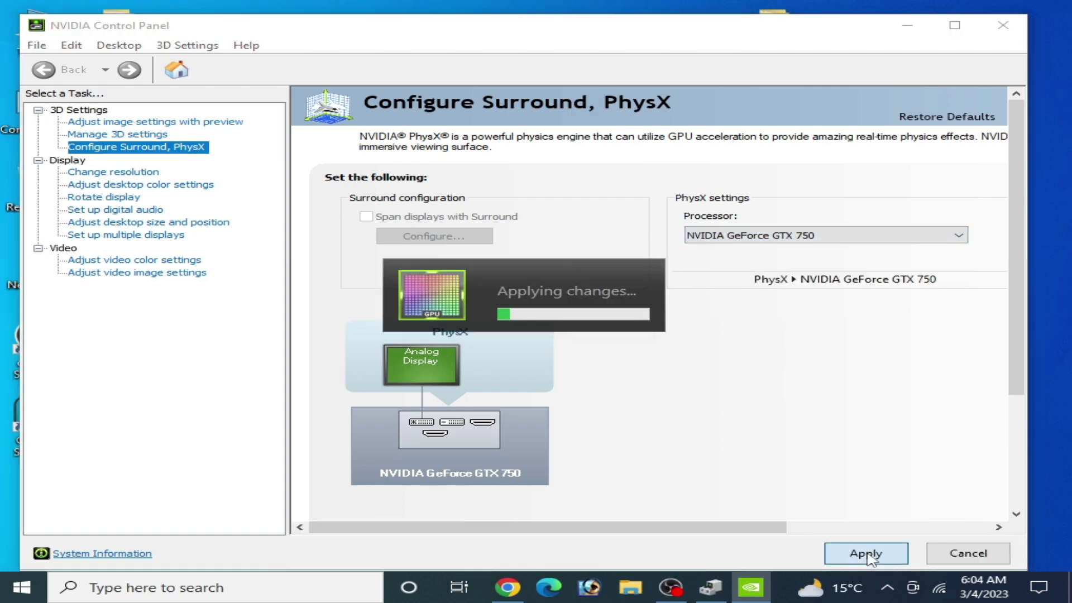
left_click(1002, 25)
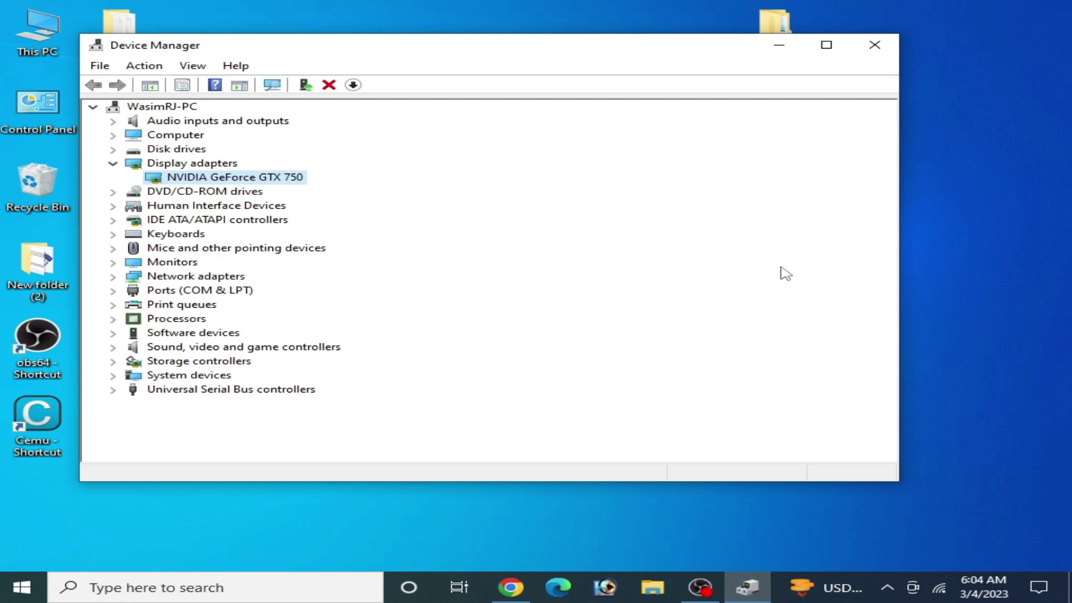
Start a manual driver update for the graphics card, pick NVIDIA GeForce GTX 750 from the available drivers, and close Device Manager
right_click(186, 178)
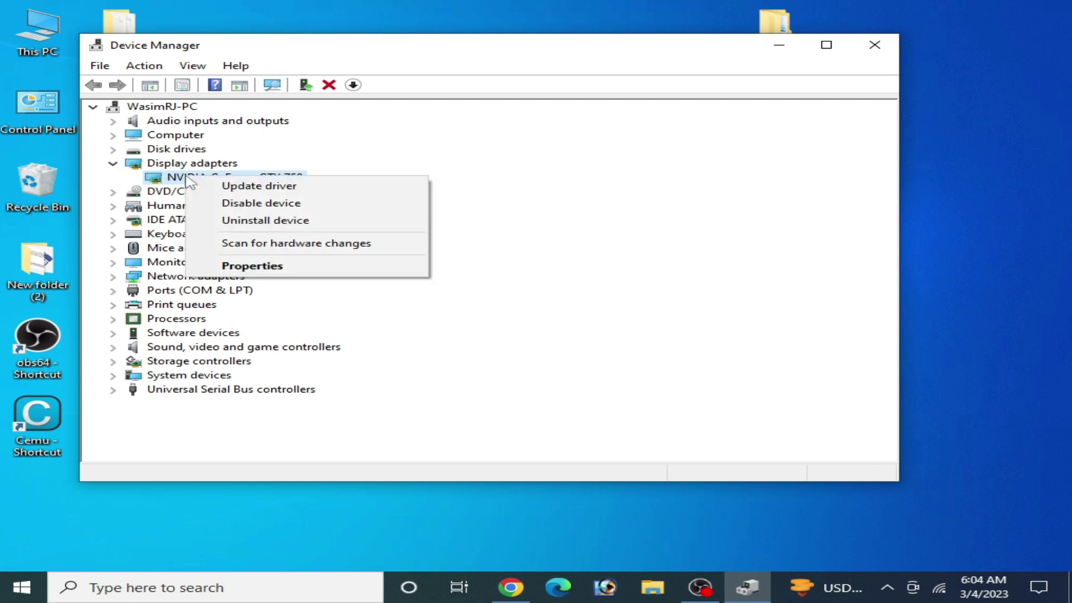
left_click(252, 190)
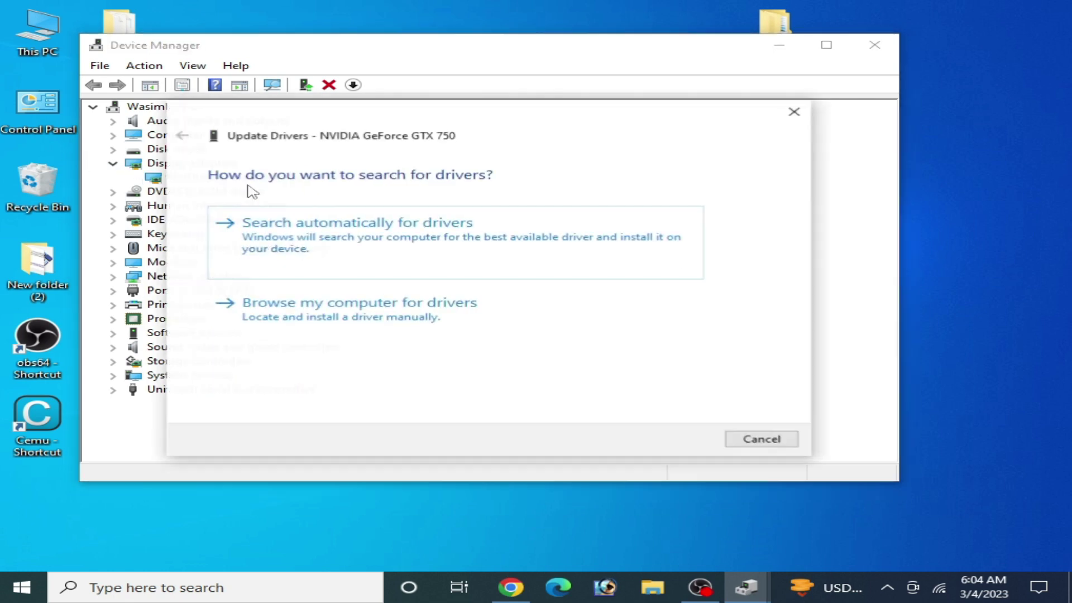
left_click(340, 326)
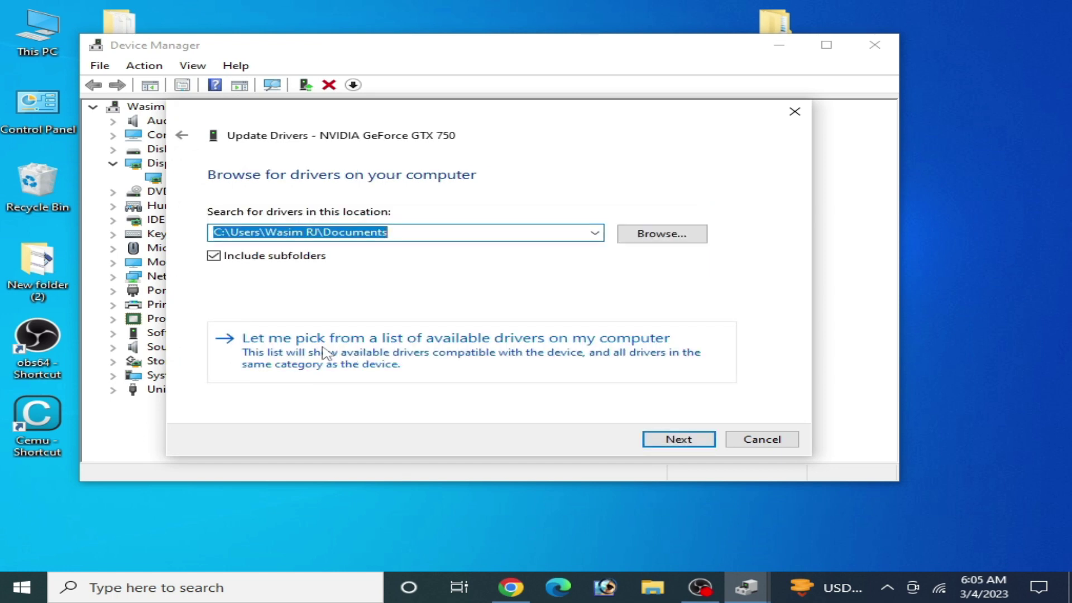
left_click(352, 354)
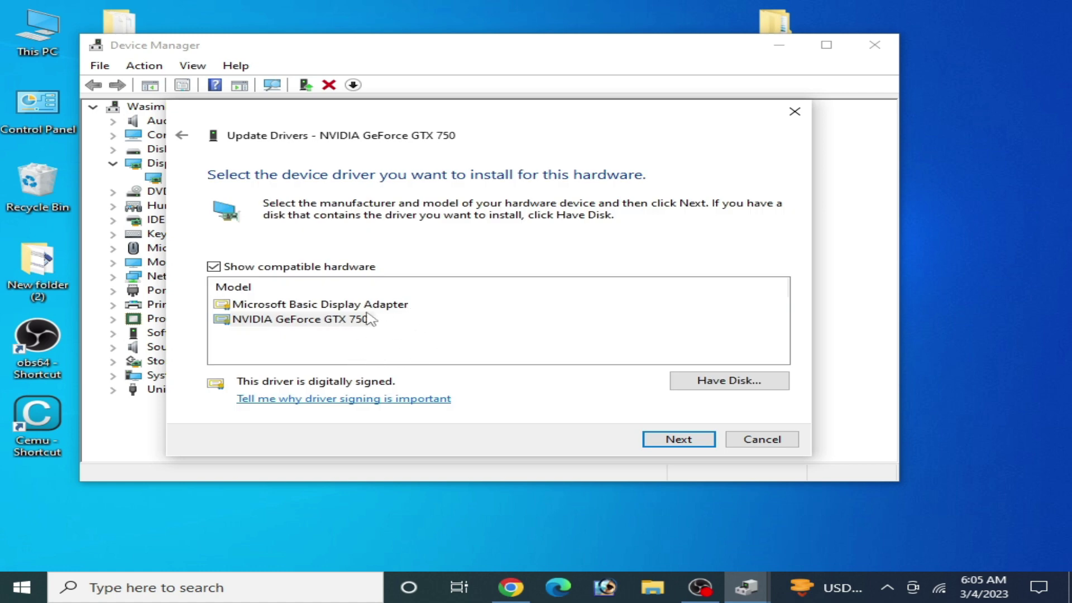
left_click(326, 321)
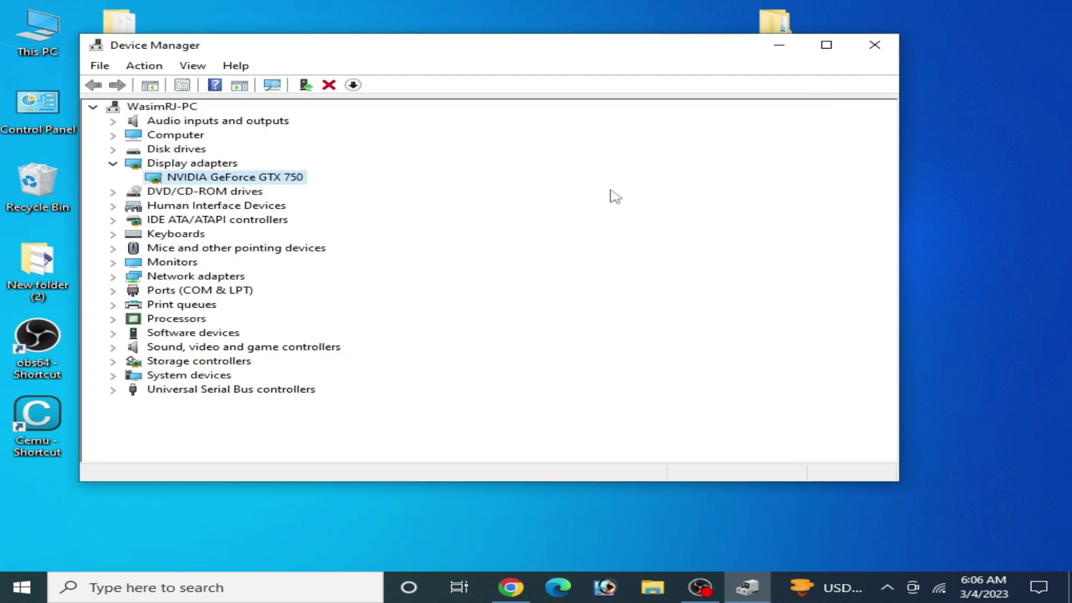
key("alt+F4")
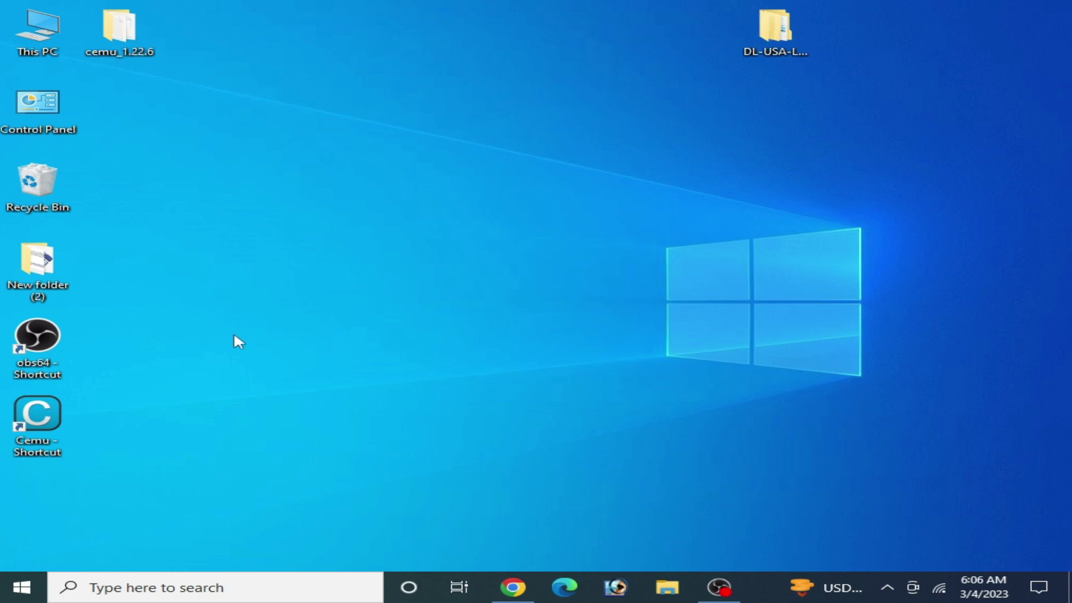
Open the Cemu shortcut's file location and delete the shaderCache folder from cemu_1.22.6
right_click(44, 417)
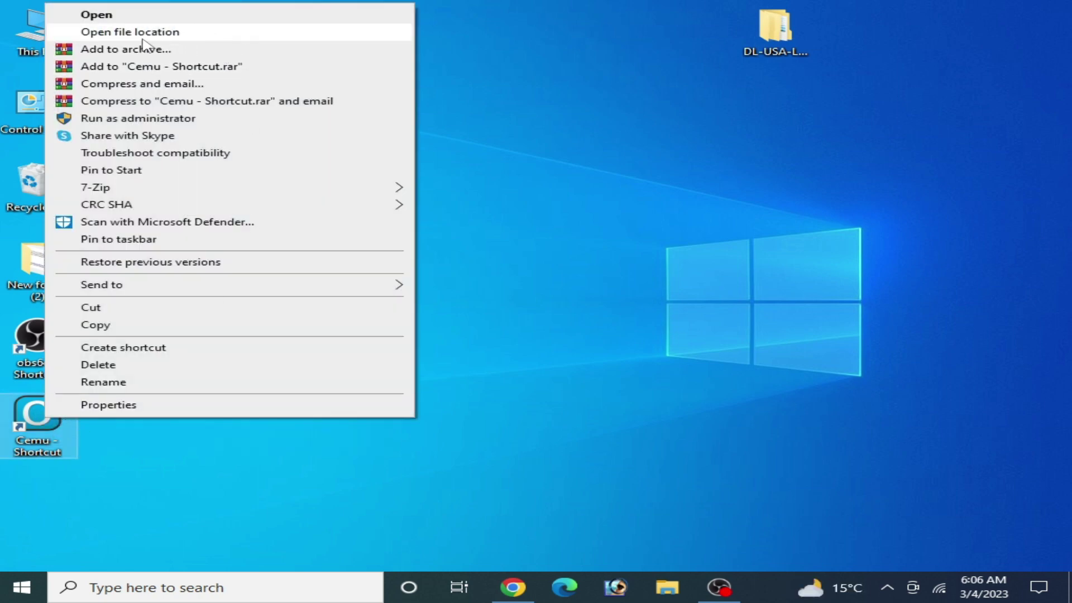
left_click(142, 39)
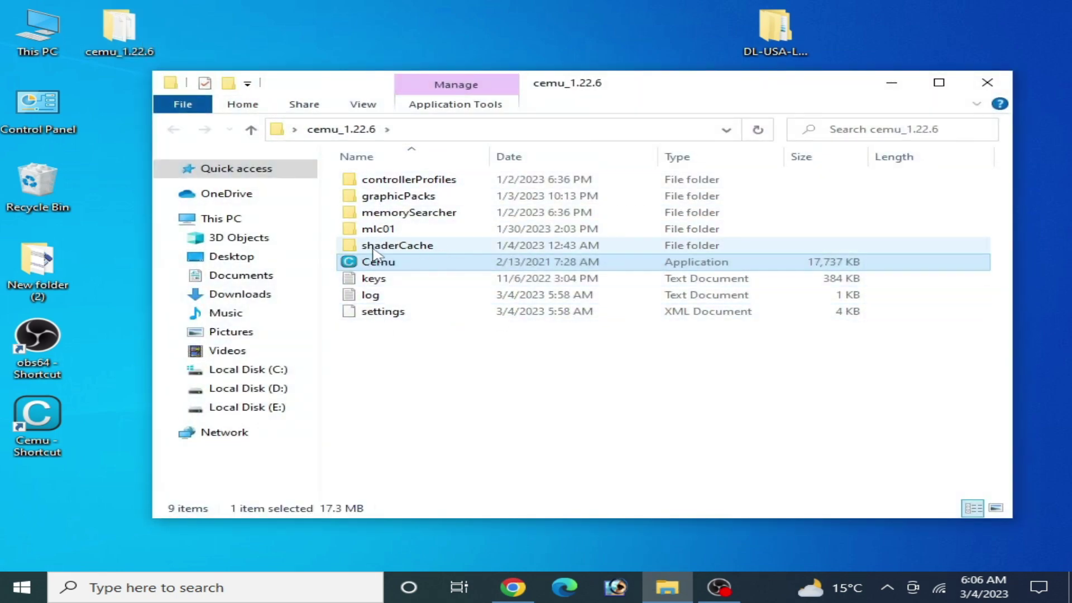
right_click(399, 246)
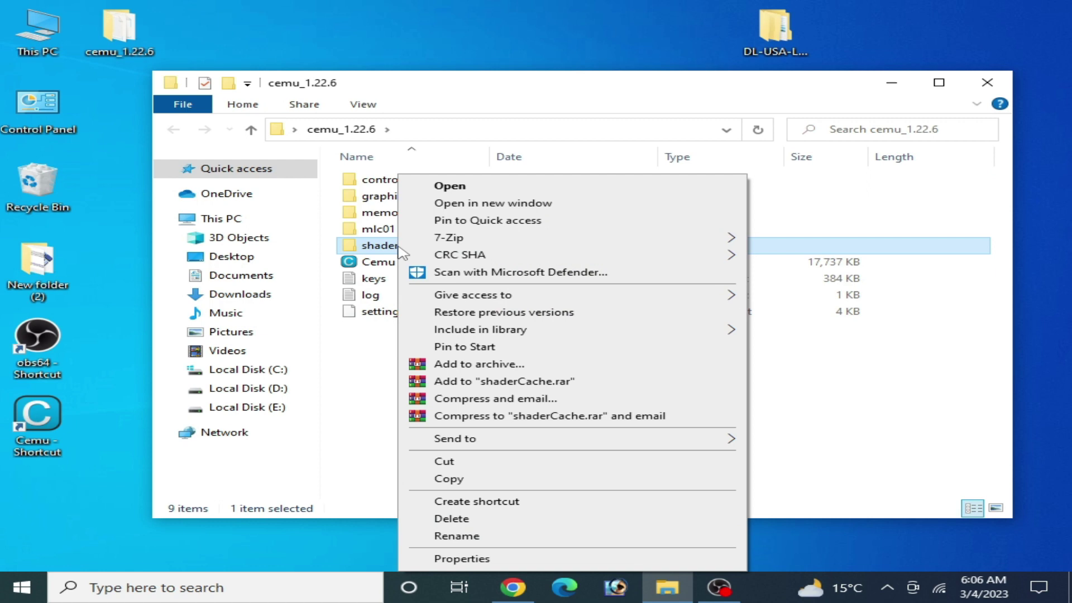
left_click(451, 518)
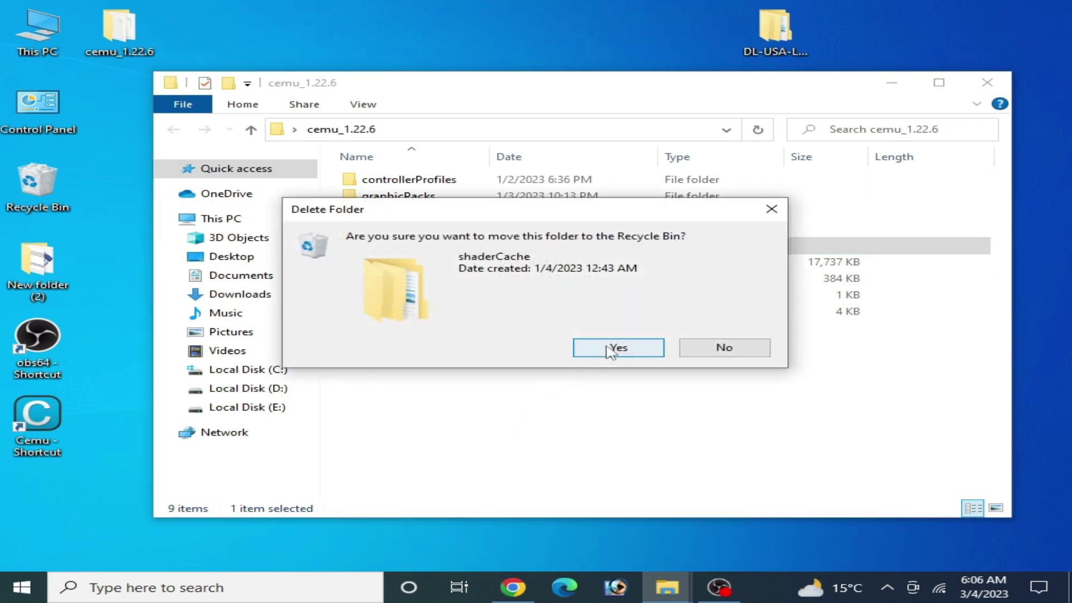
left_click(614, 348)
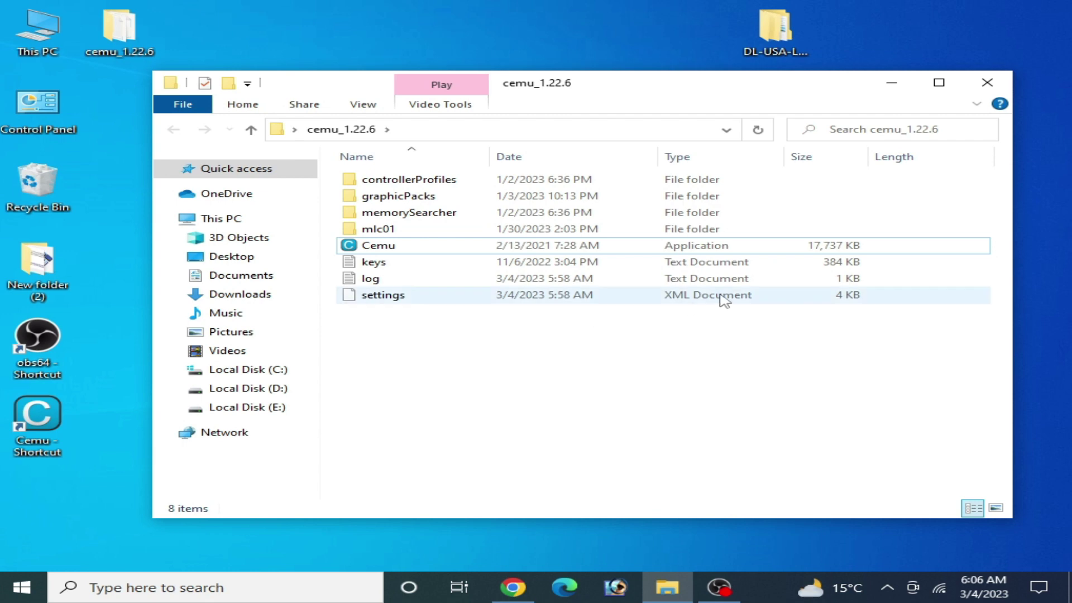
Delete the settings XML file from the cemu_1.22.6 folder and launch Cemu from there
right_click(371, 296)
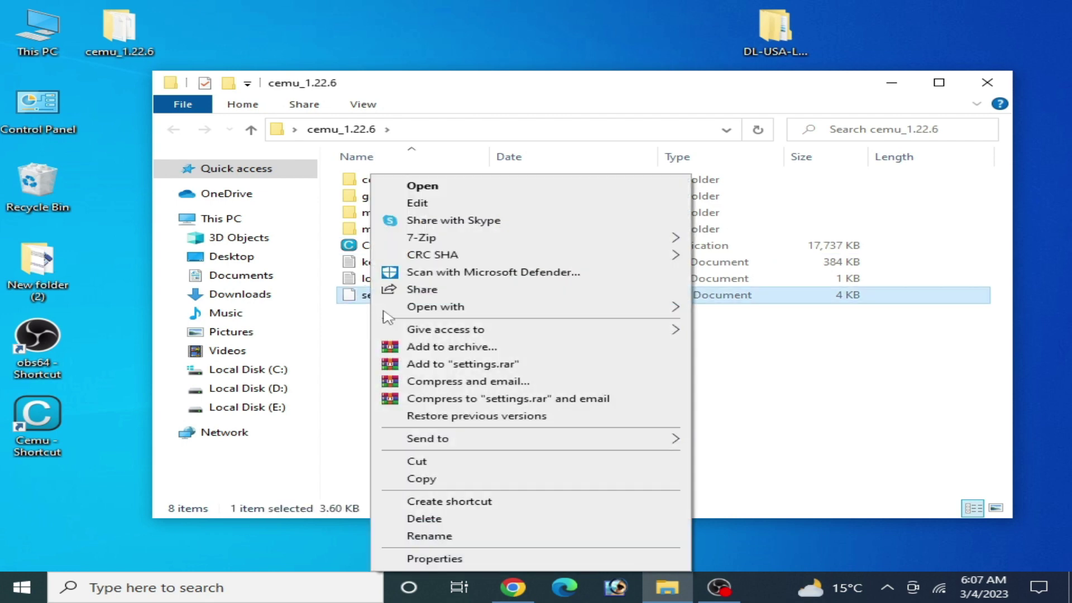
left_click(417, 519)
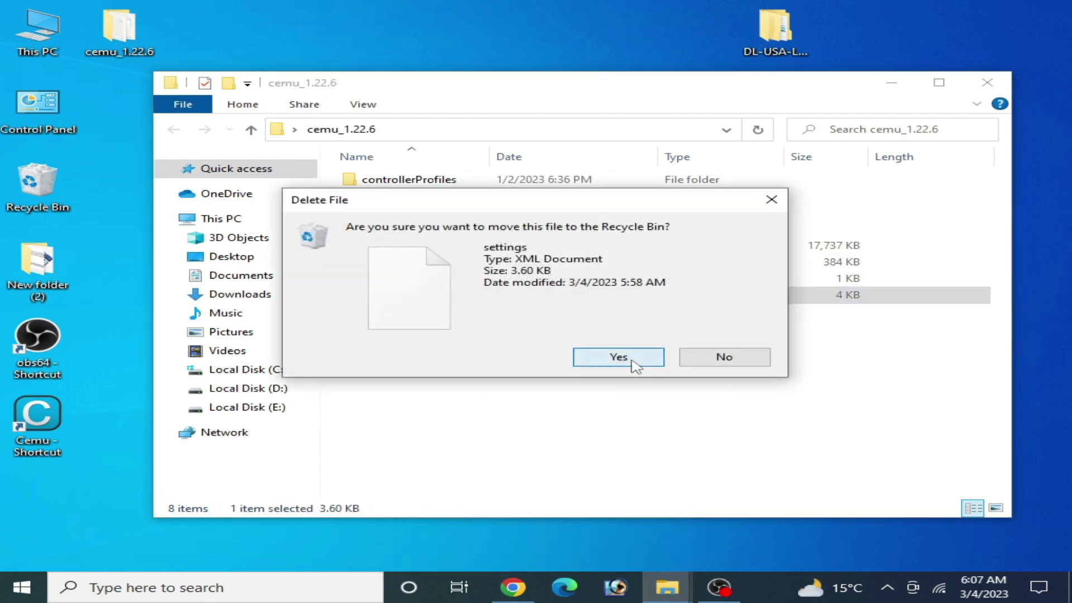
left_click(633, 362)
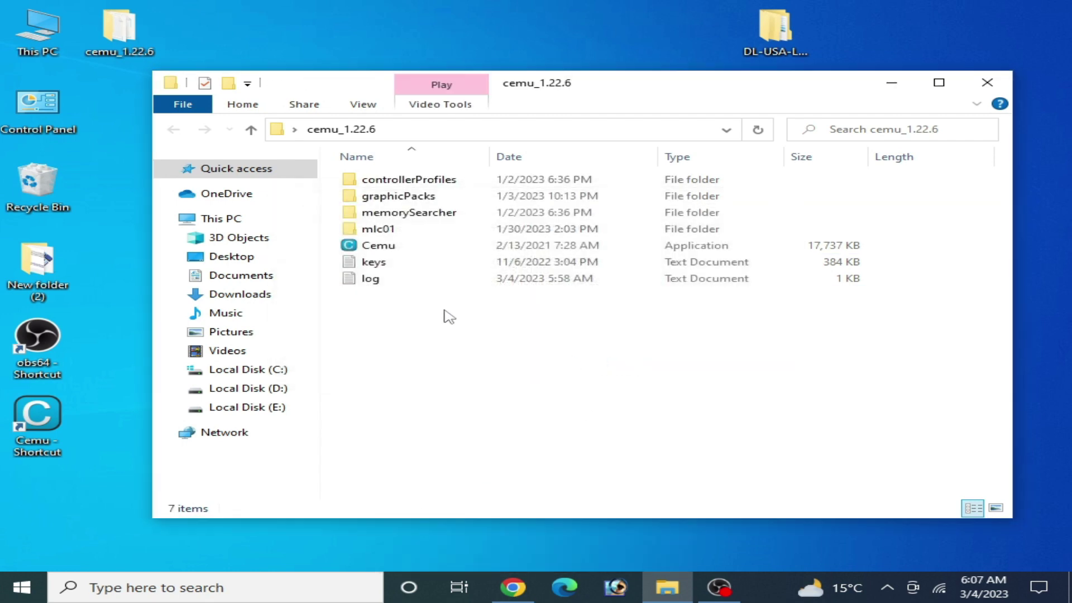
double_click(385, 248)
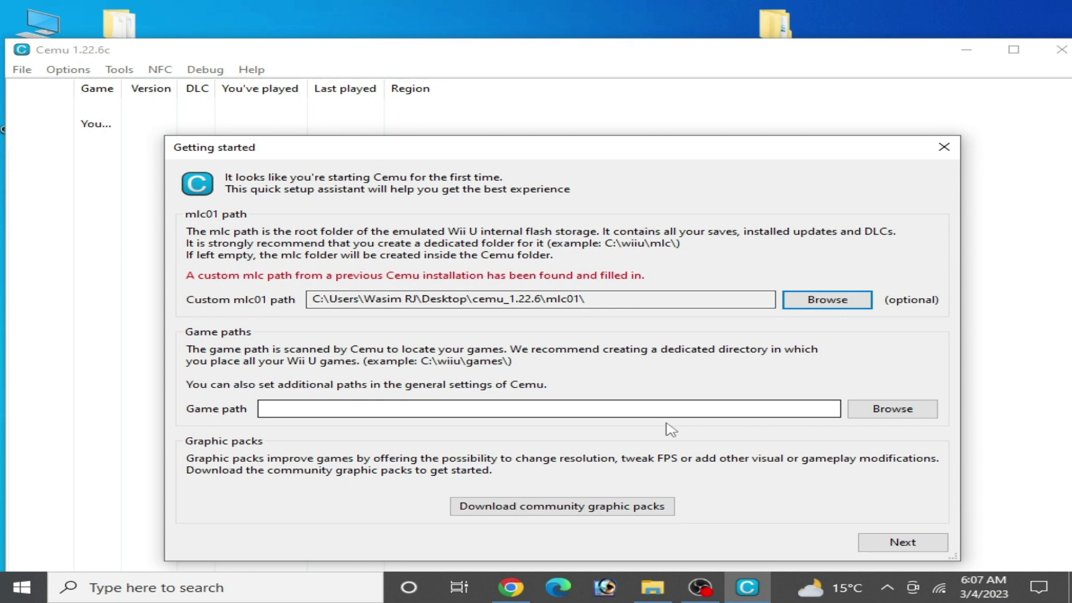
Complete Cemu's getting-started assistant with the prefilled mlc path and default options, and open the general settings
left_click(903, 544)
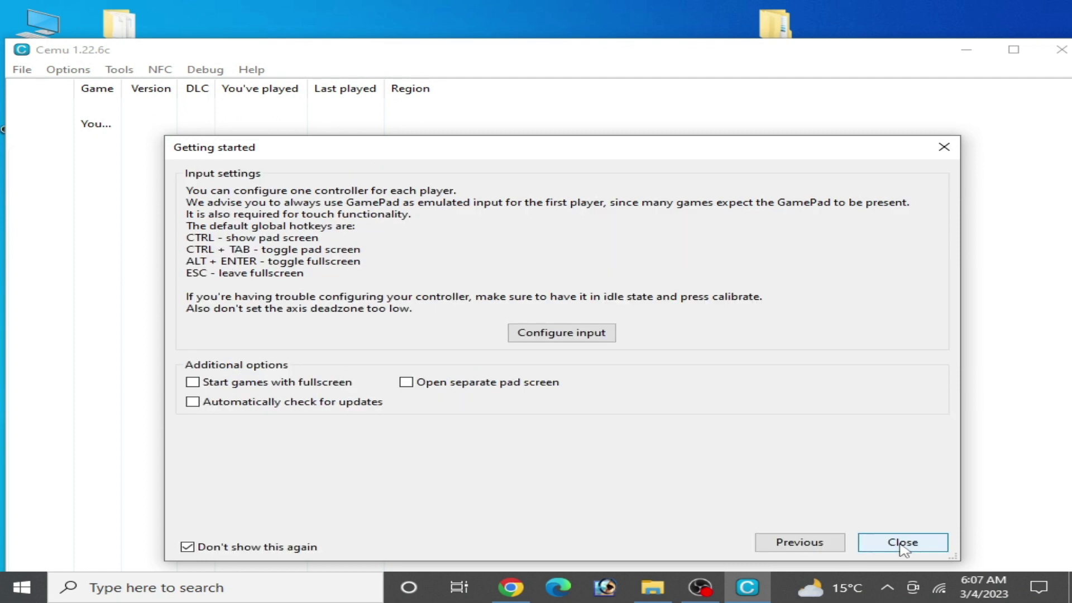
left_click(899, 546)
left_click(68, 70)
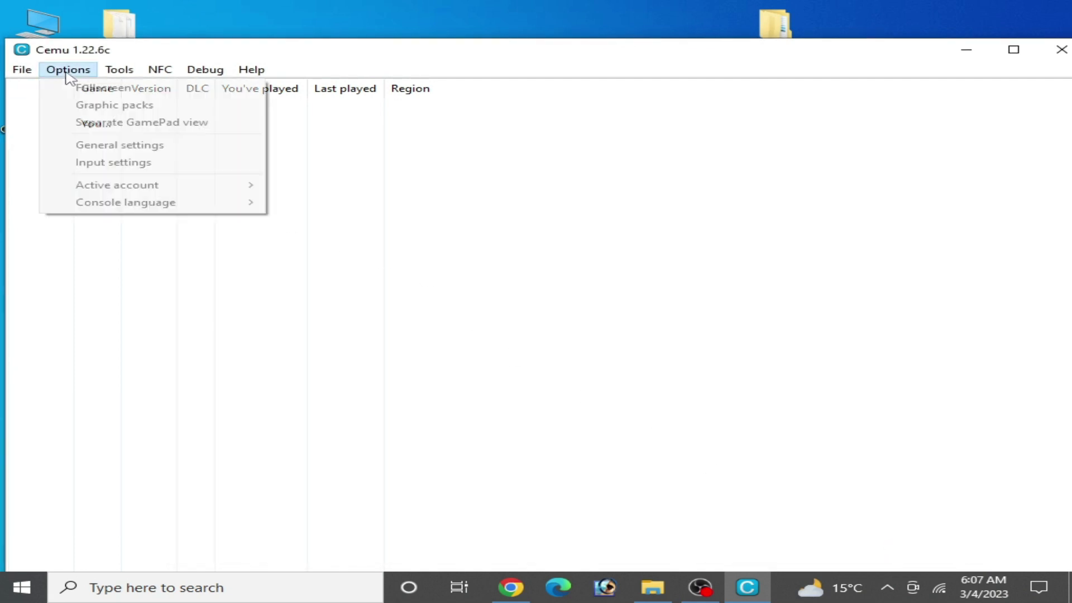
left_click(114, 149)
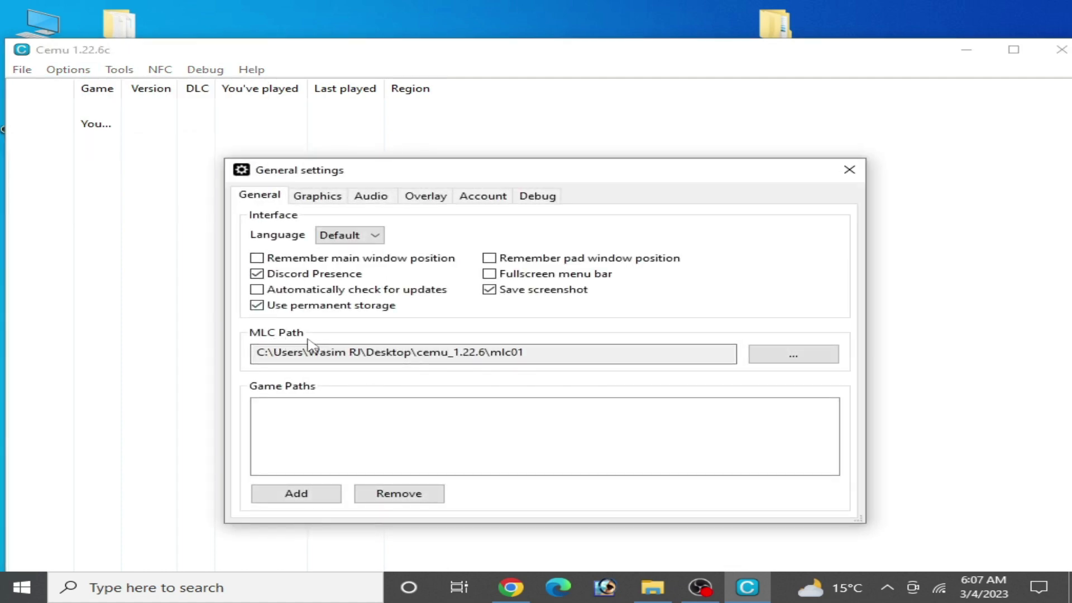
Set the MLC path to the mlc01 folder inside cemu_1.22.6 on the Desktop and close the general settings
left_click(766, 358)
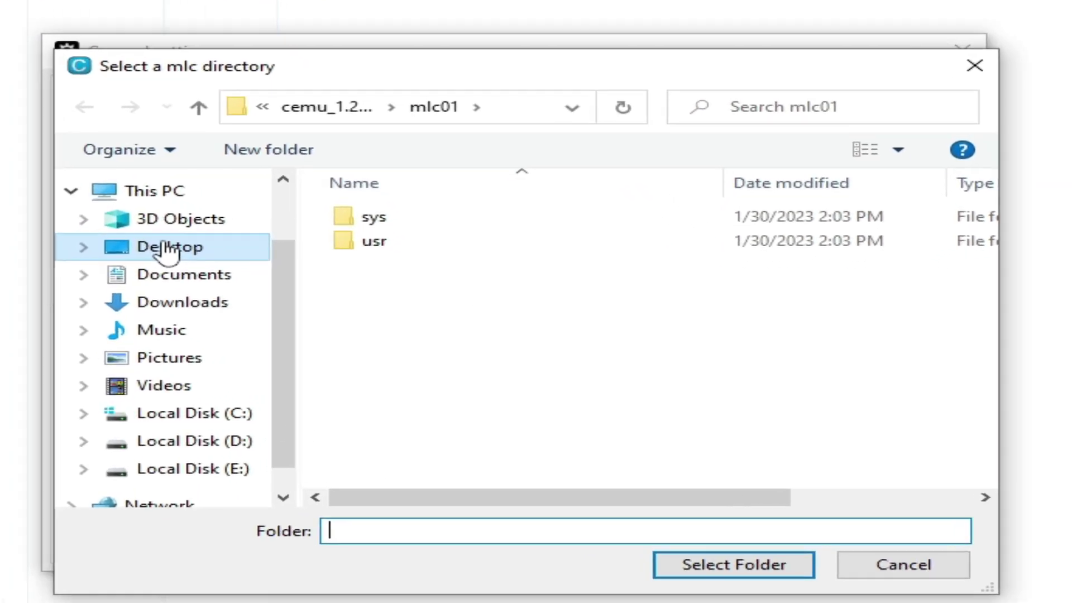
left_click(218, 268)
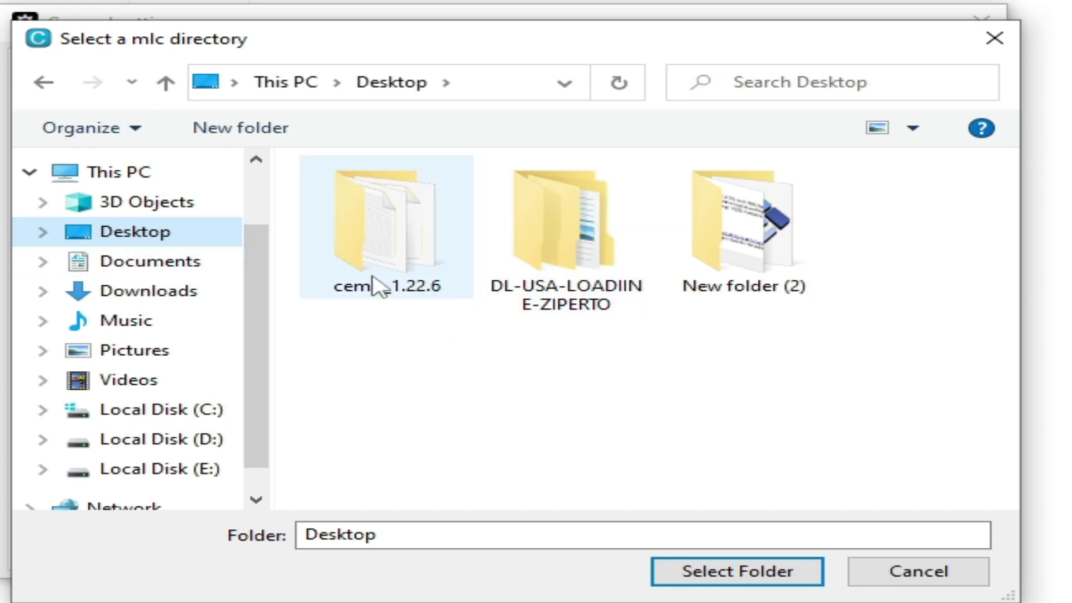
double_click(394, 260)
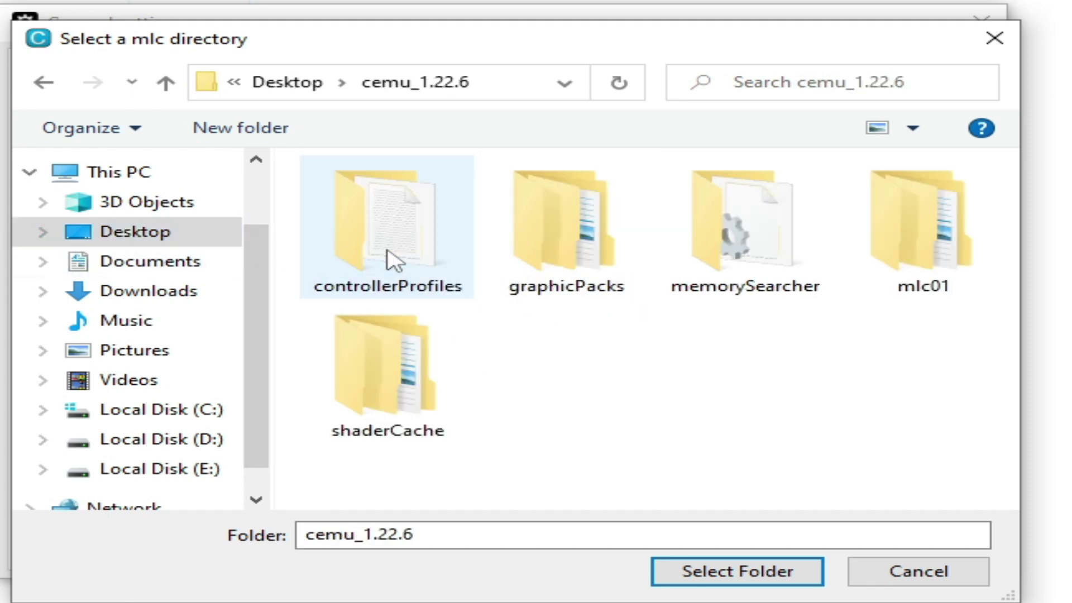
left_click(908, 261)
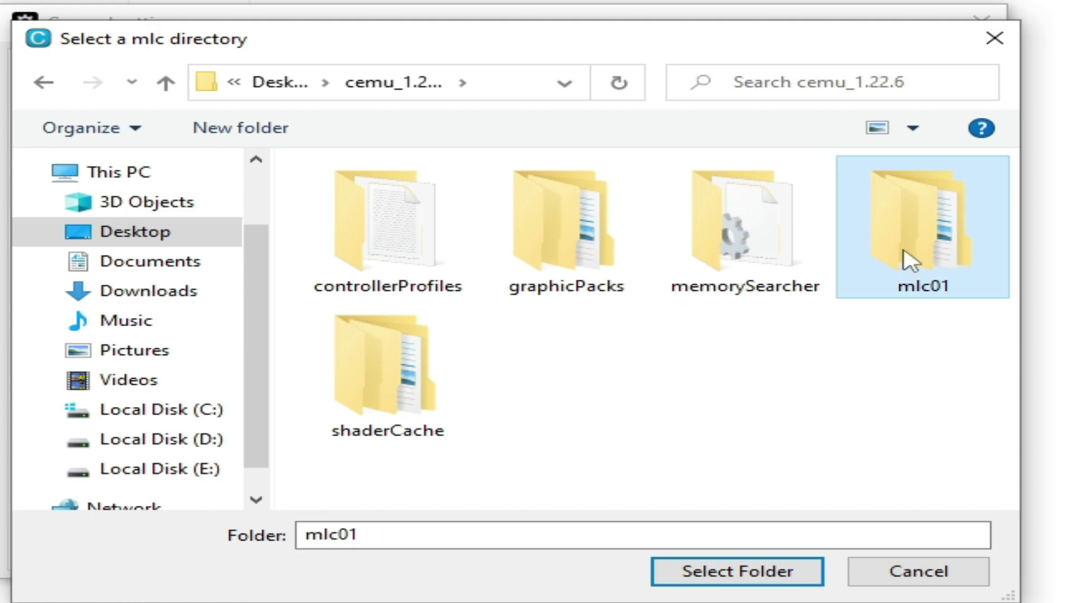
left_click(748, 580)
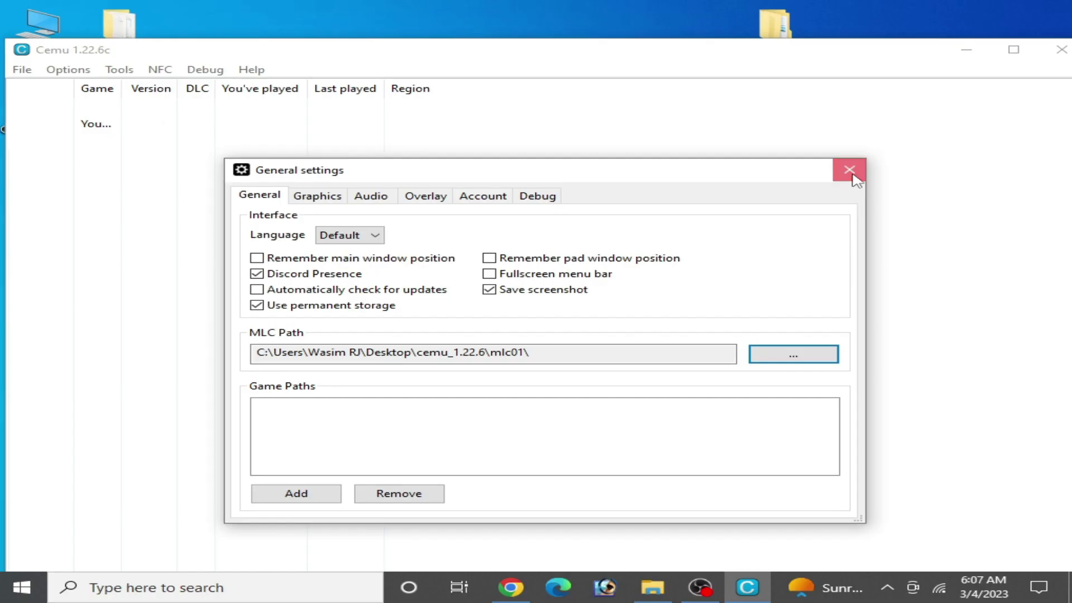
left_click(849, 170)
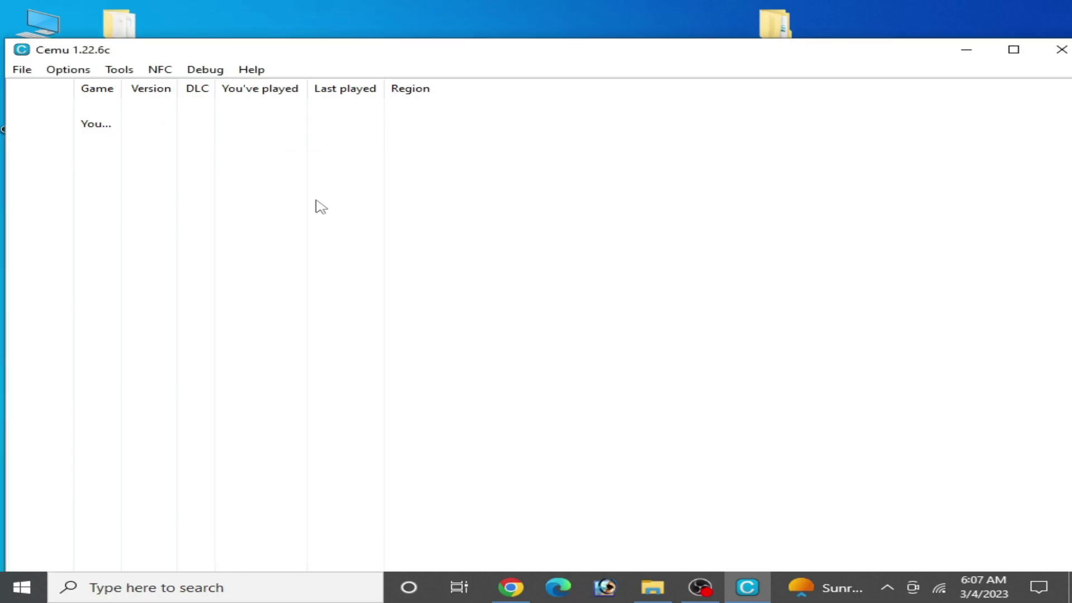
Load the Dr. Luigi game by opening rgm012.rpx from the code folder in DL-USA-LOADIINE-ZIPERTO on the Desktop
left_click(22, 69)
left_click(68, 89)
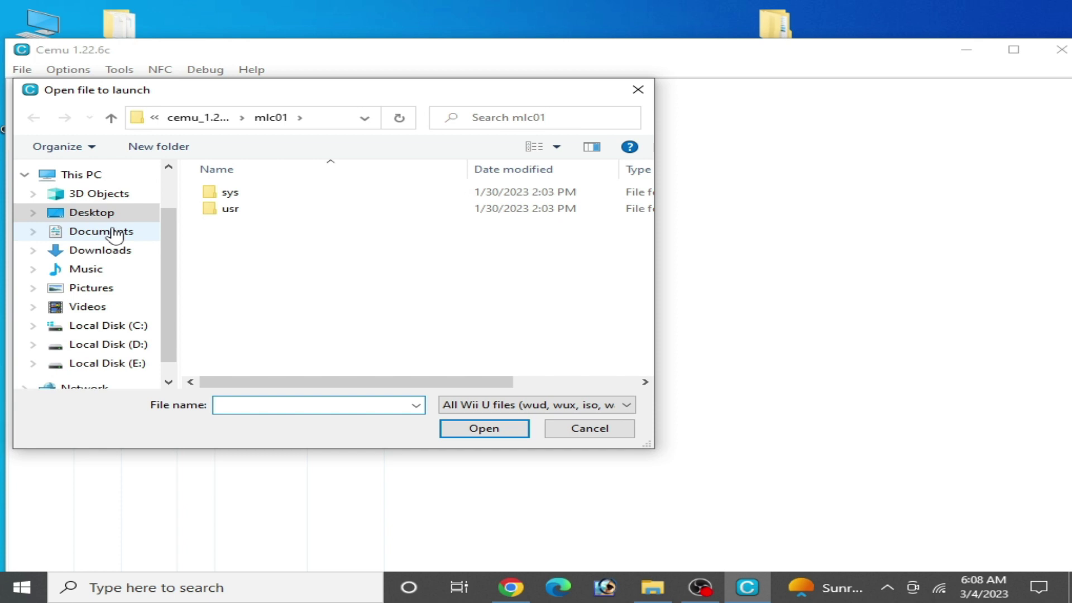
left_click(93, 214)
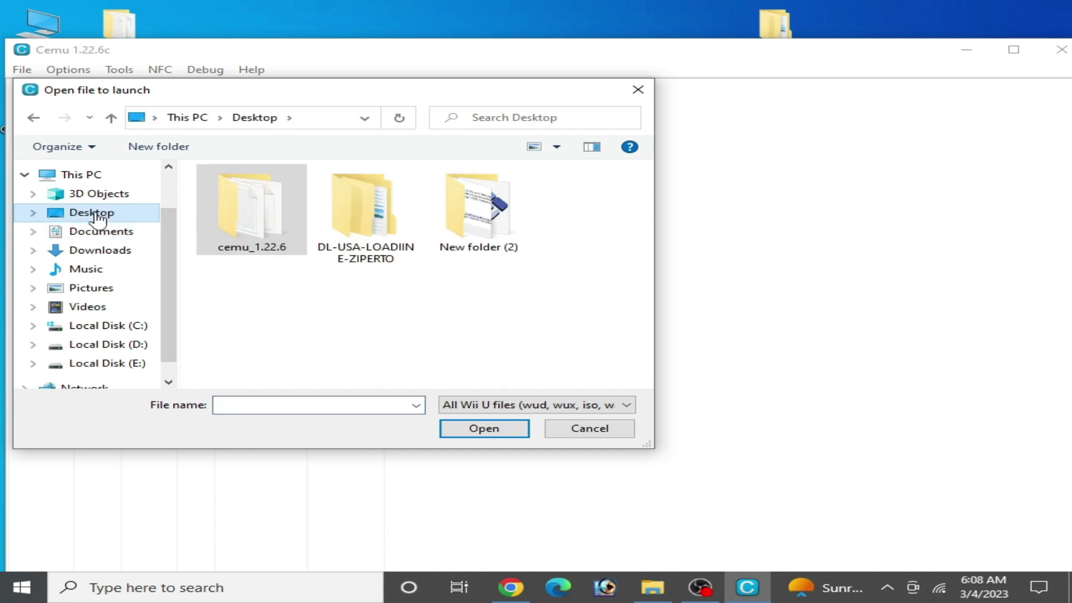
double_click(352, 246)
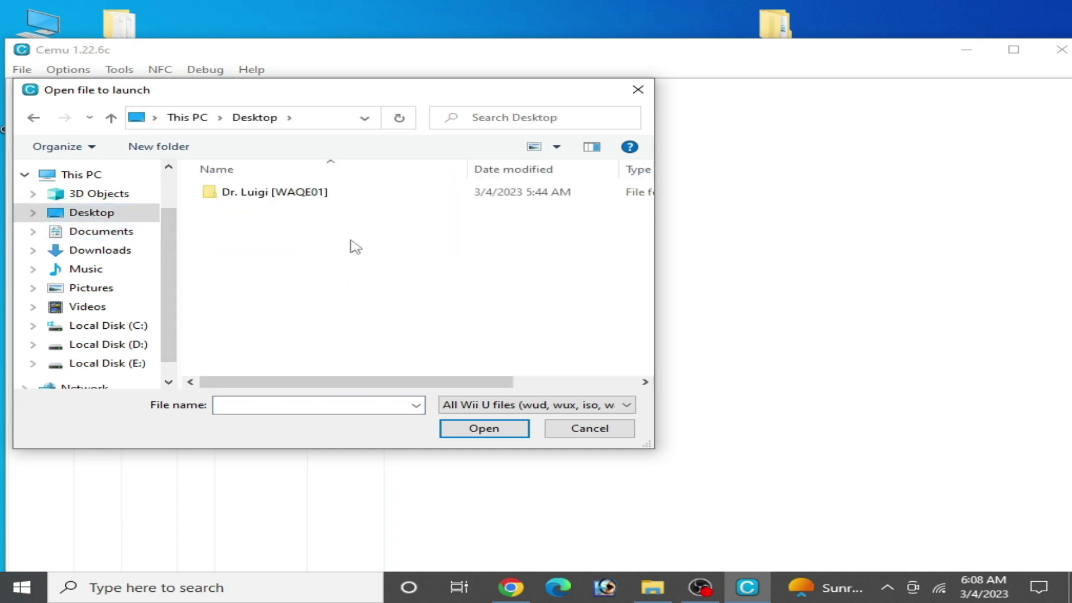
double_click(270, 193)
double_click(241, 196)
left_click(244, 196)
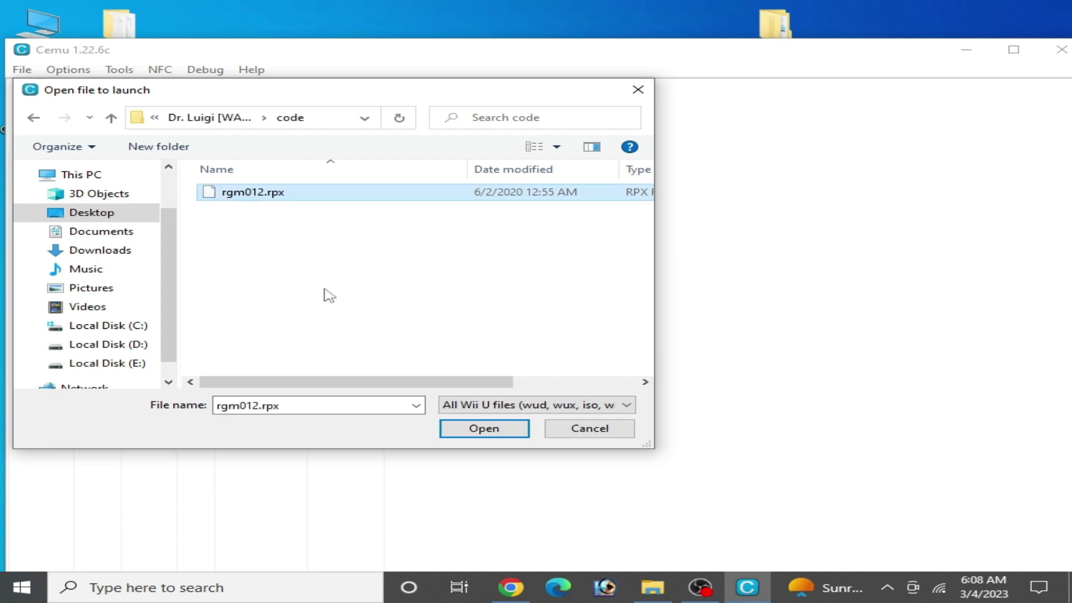
left_click(467, 427)
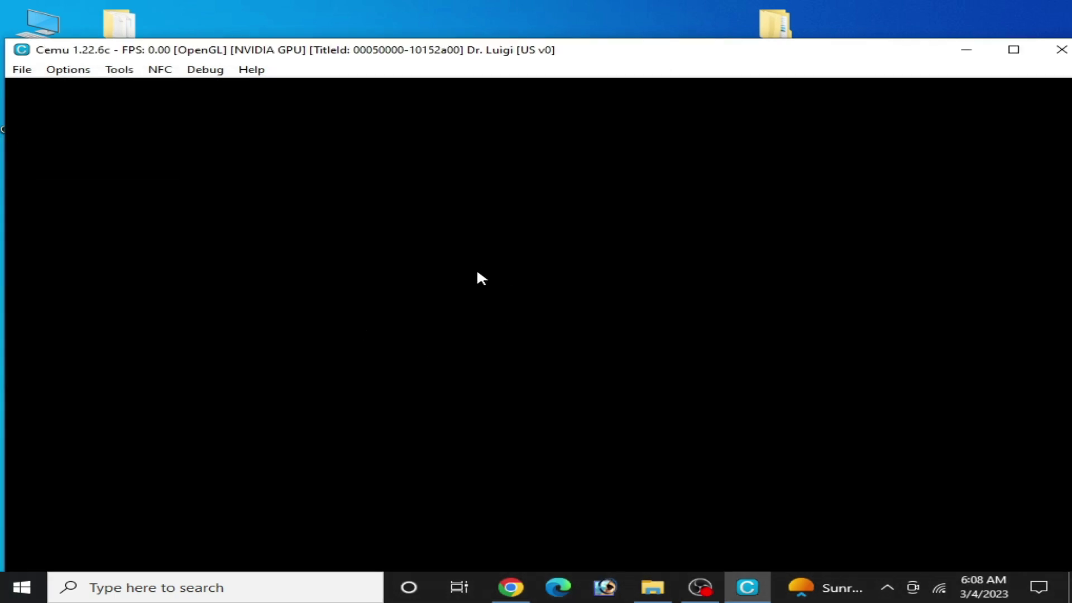